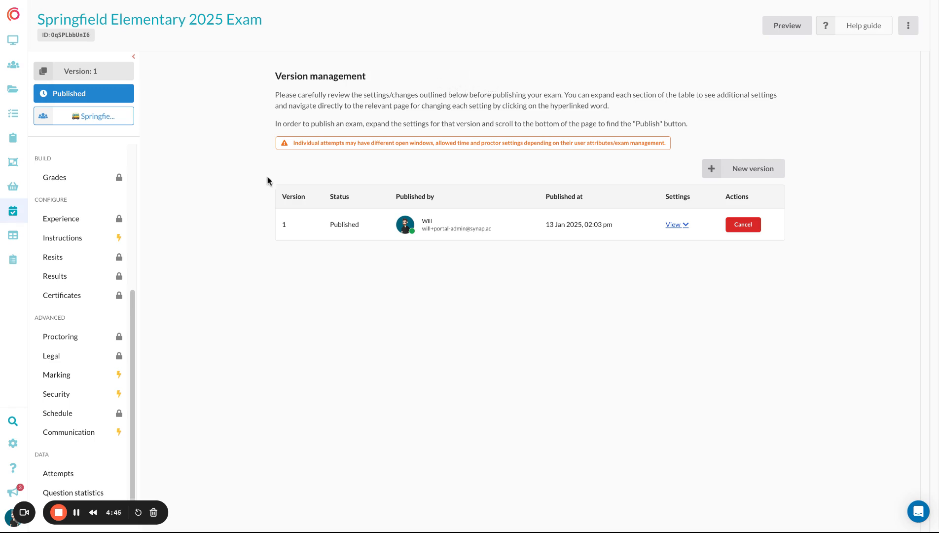
Step: Enable the Locked option in the exam's Security settings and save
left_click(92, 400)
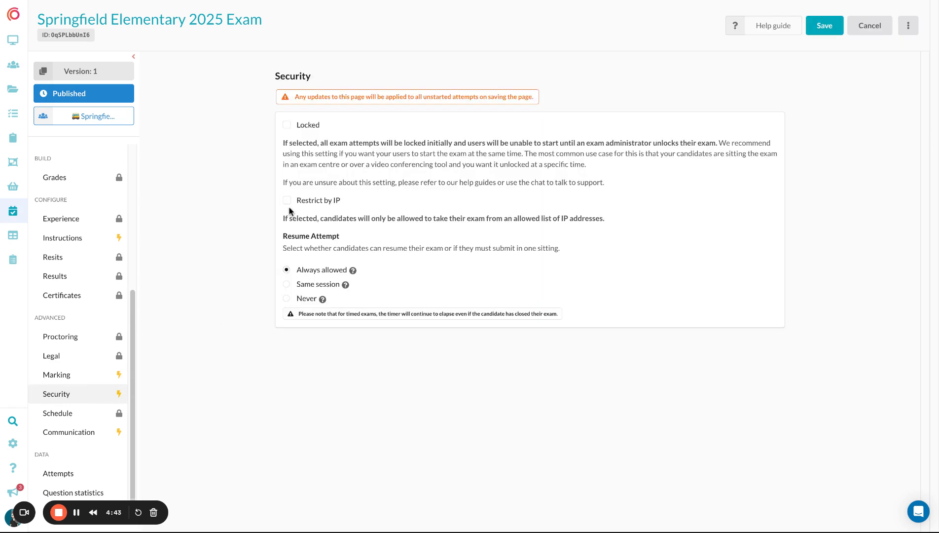
left_click(287, 126)
left_click(825, 28)
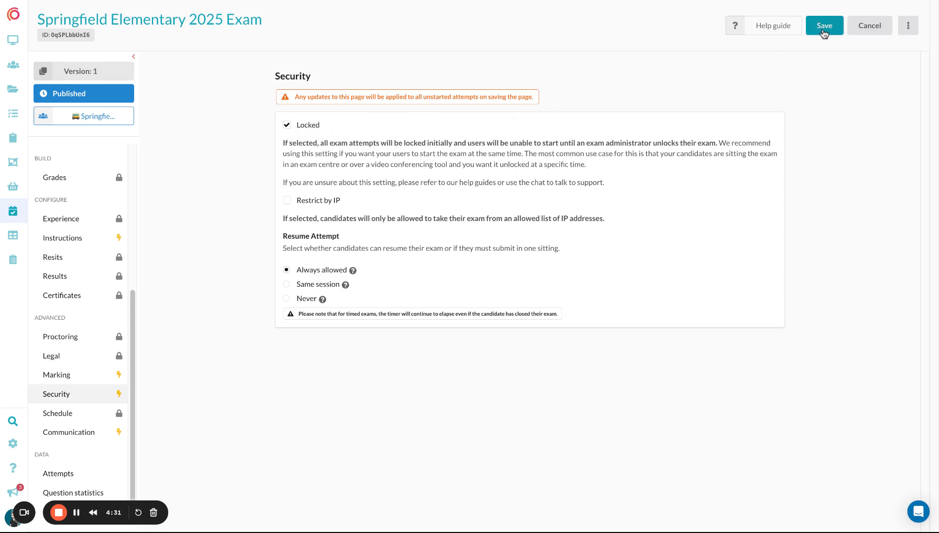
Step: Create a new draft version of the exam in version management
scroll(84, 236, "up", 5)
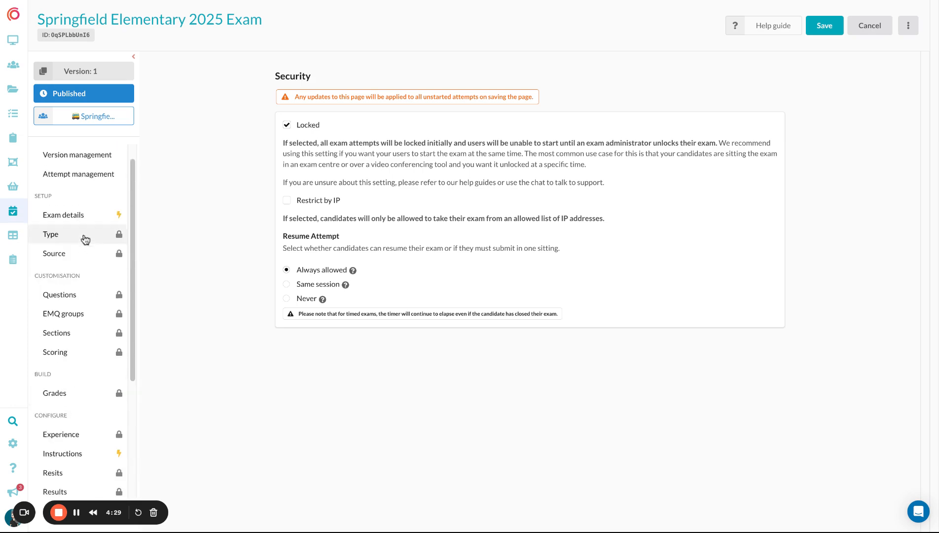
left_click(76, 183)
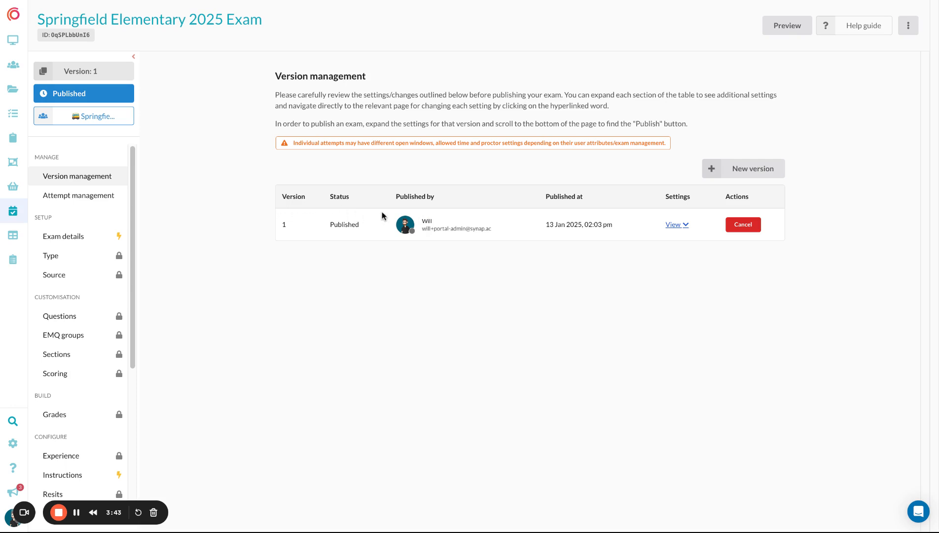
left_click(735, 171)
left_click(420, 81)
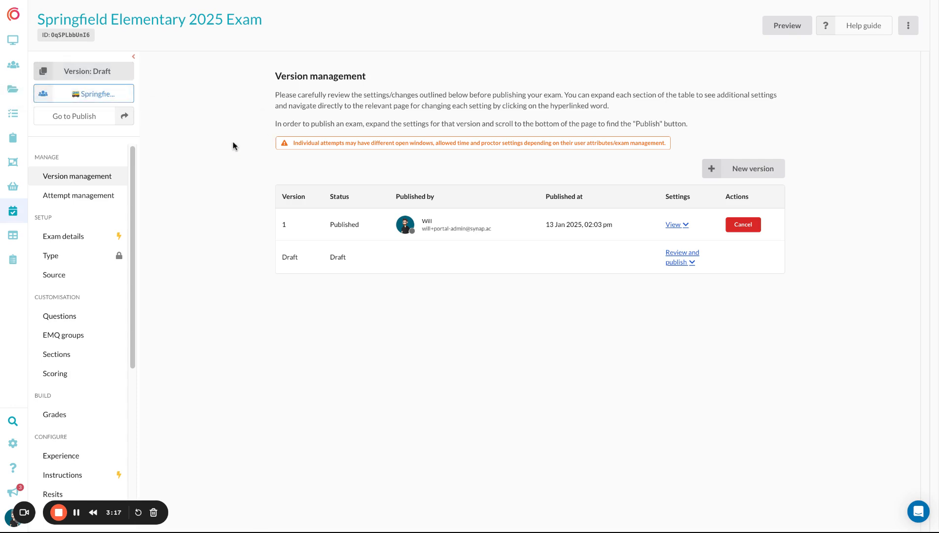
Step: Turn on Disable right click in the Experience settings and save
scroll(85, 238, "down", 3)
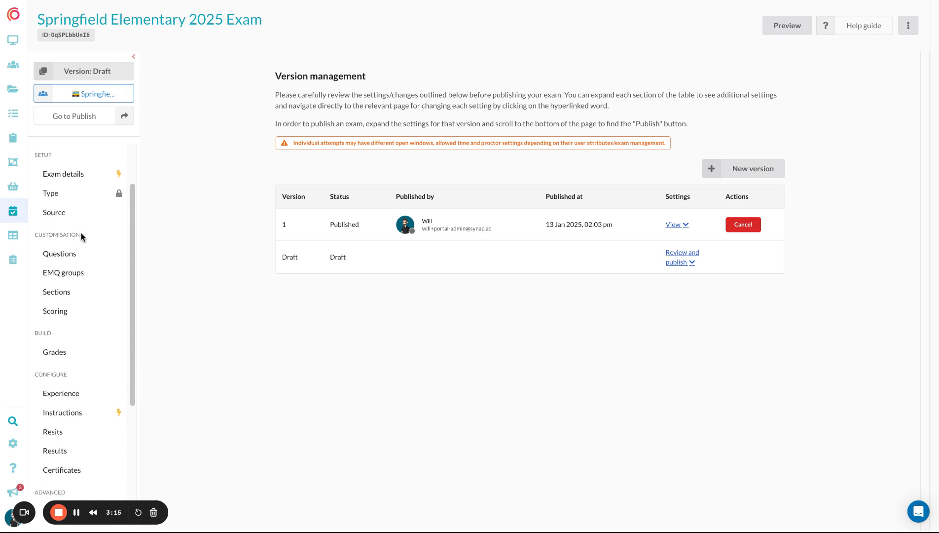
left_click(82, 361)
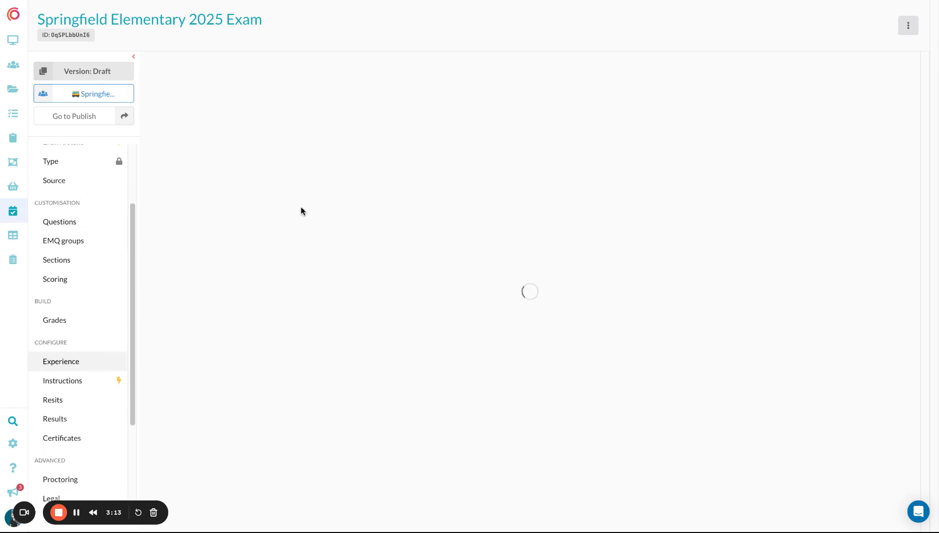
left_click(286, 360)
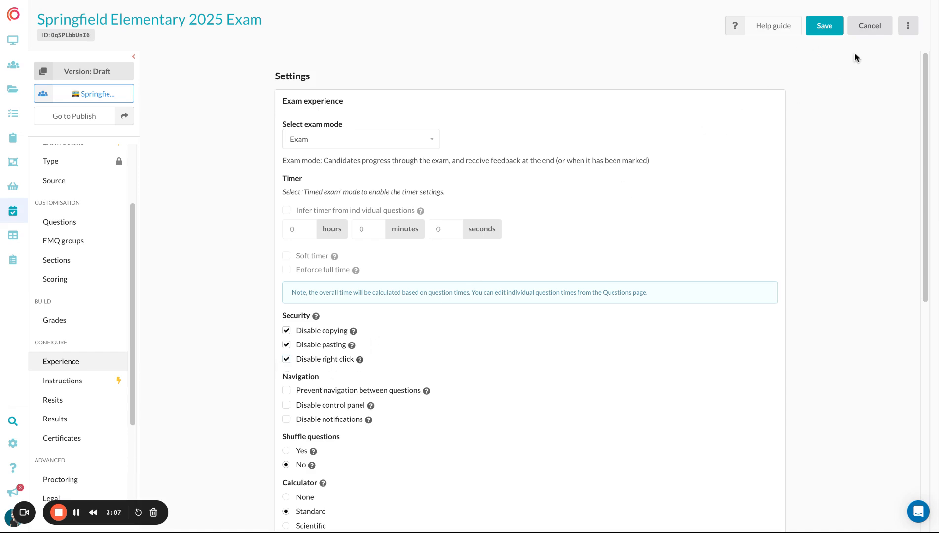
left_click(824, 25)
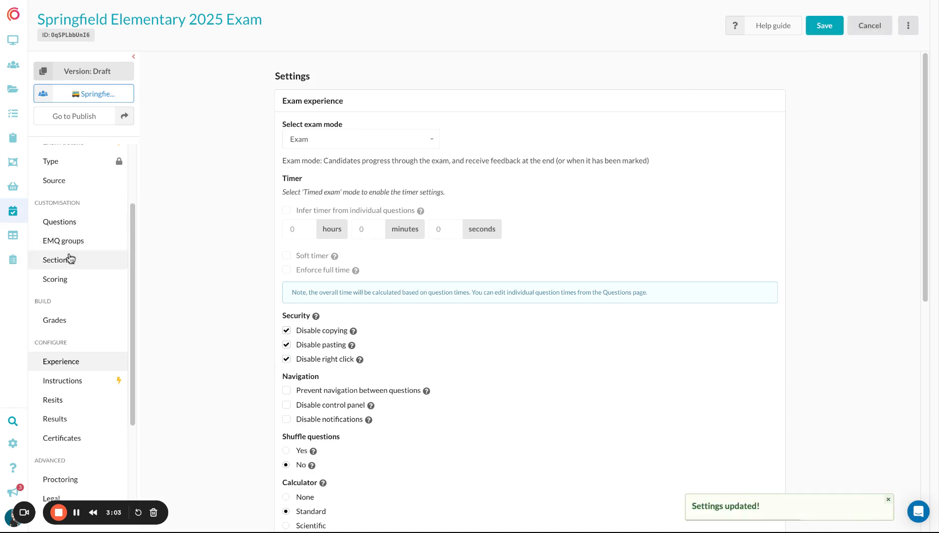
Step: Set the schedule to Indefinite with an open date of 13 Jan 2025, 2:14 PM, and save
scroll(72, 257, "down", 2)
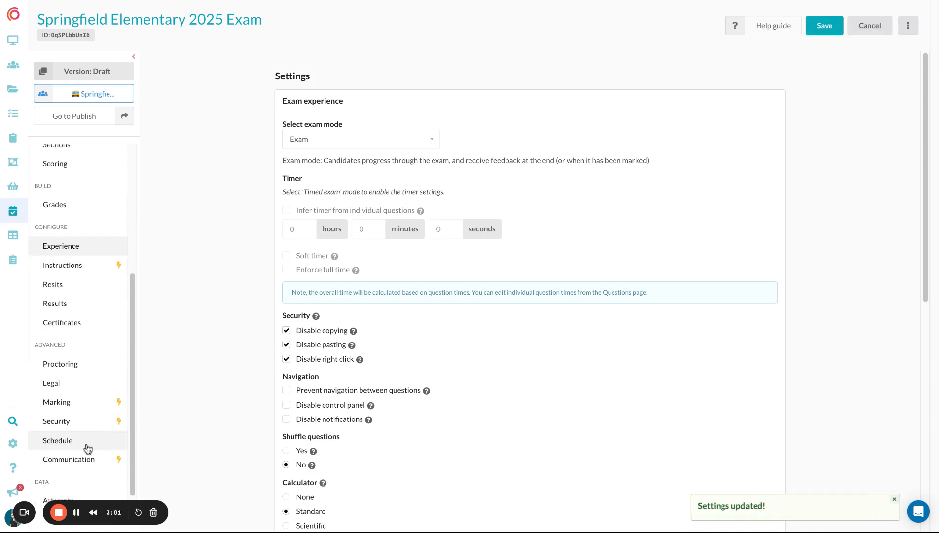
left_click(100, 446)
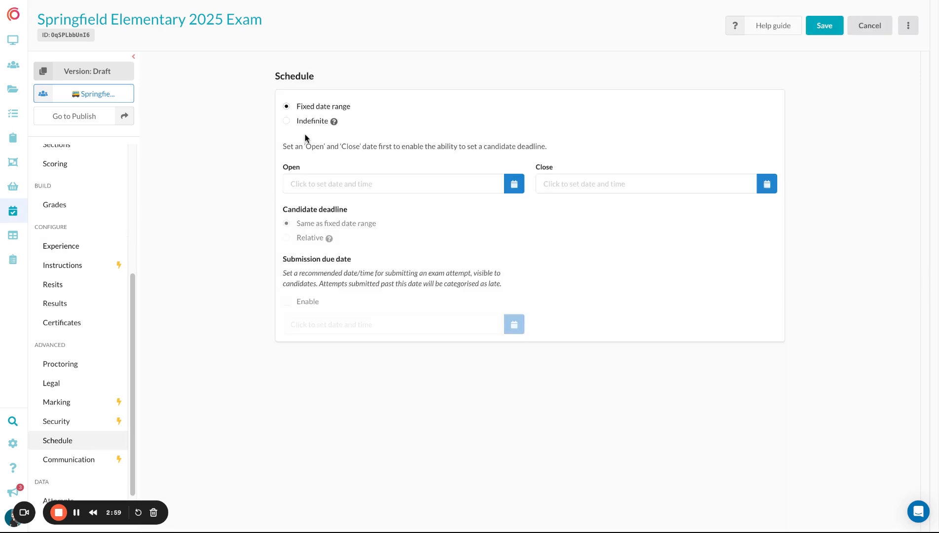
left_click(308, 121)
left_click(346, 188)
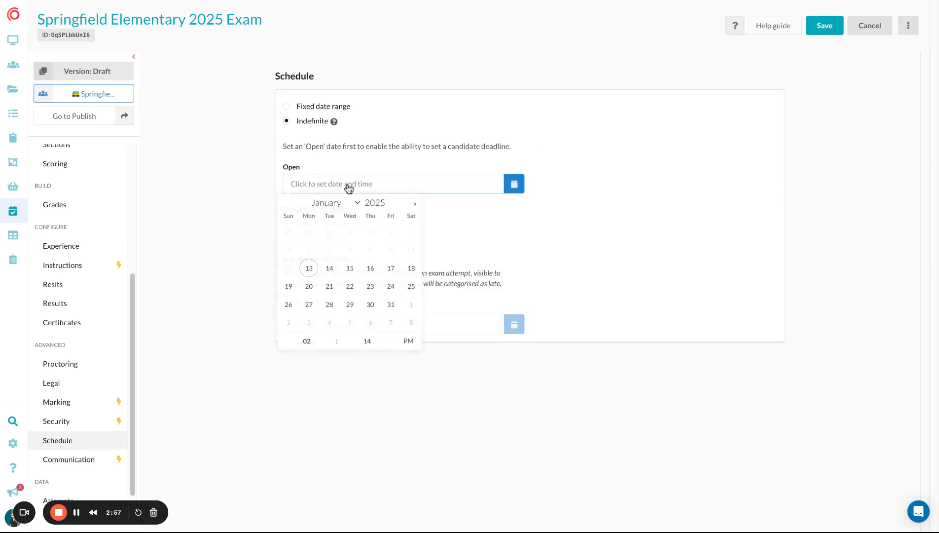
left_click(310, 269)
left_click(648, 239)
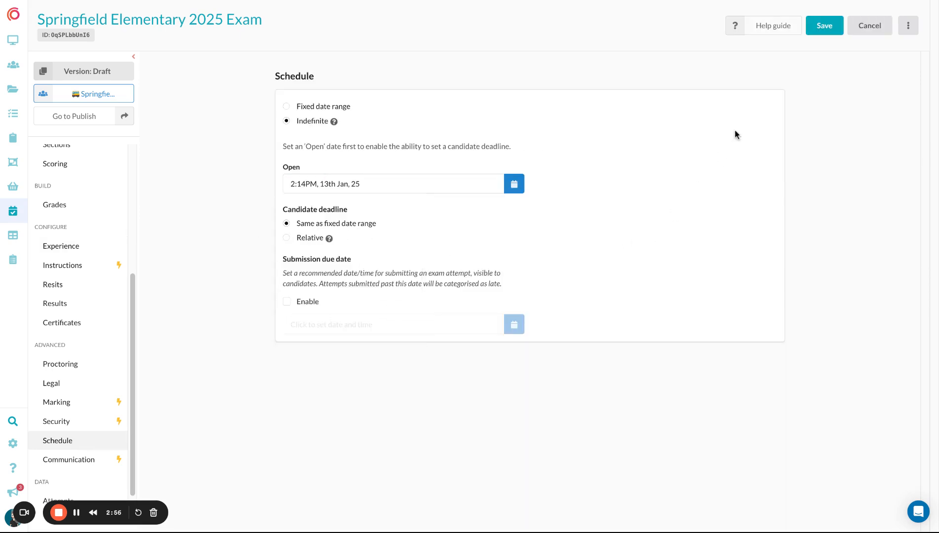
left_click(819, 30)
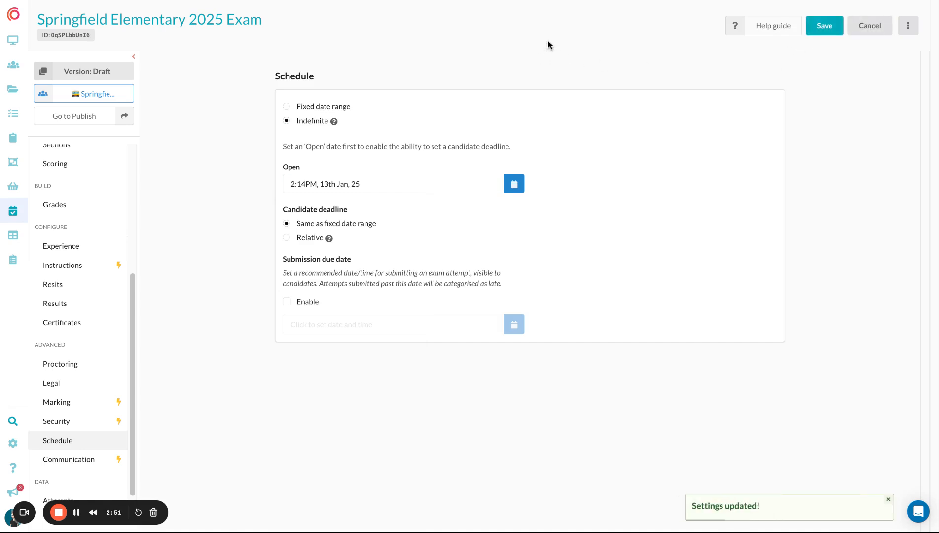
Step: Open the draft's publish review and examine the listed changes against the published version
left_click(93, 117)
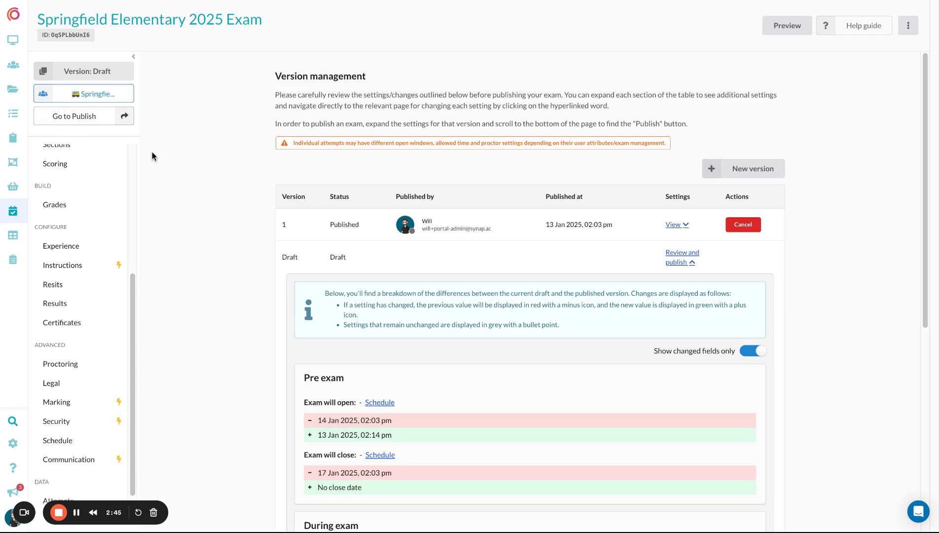
scroll(188, 157, "down", 2)
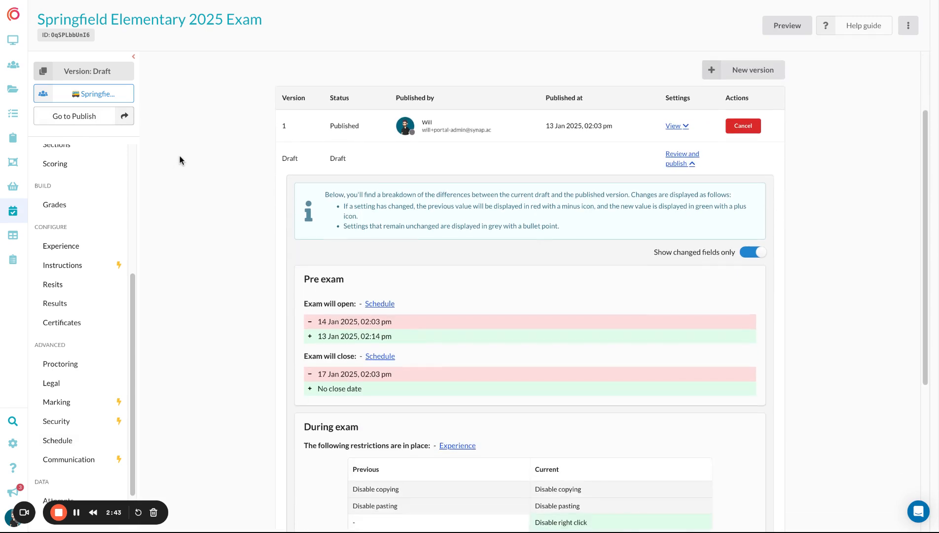
scroll(180, 160, "down", 3)
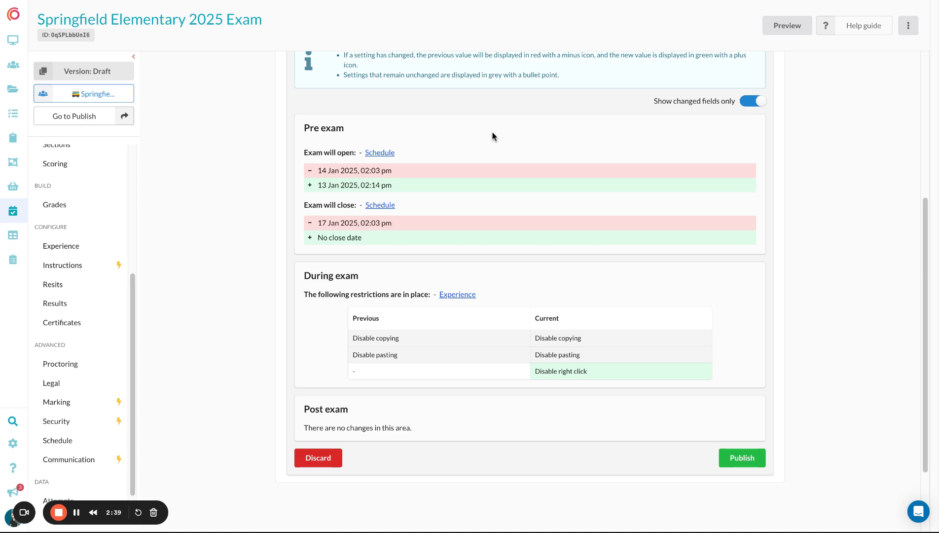
scroll(493, 138, "up", 3)
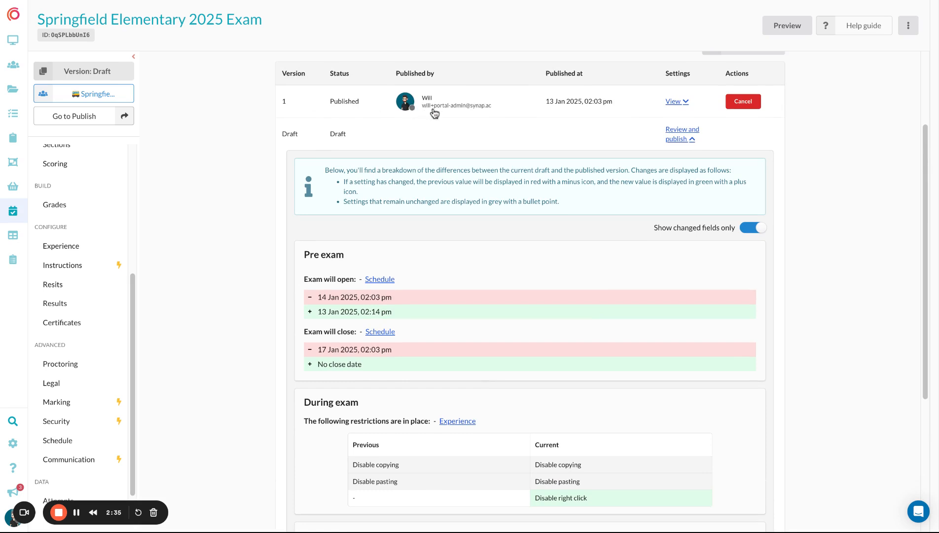
scroll(454, 180, "down", 5)
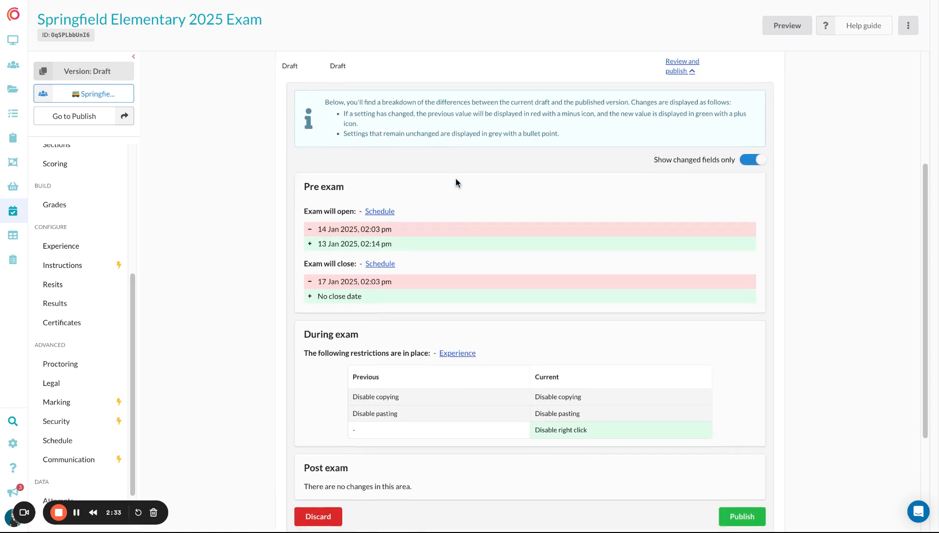
scroll(326, 90, "up", 1)
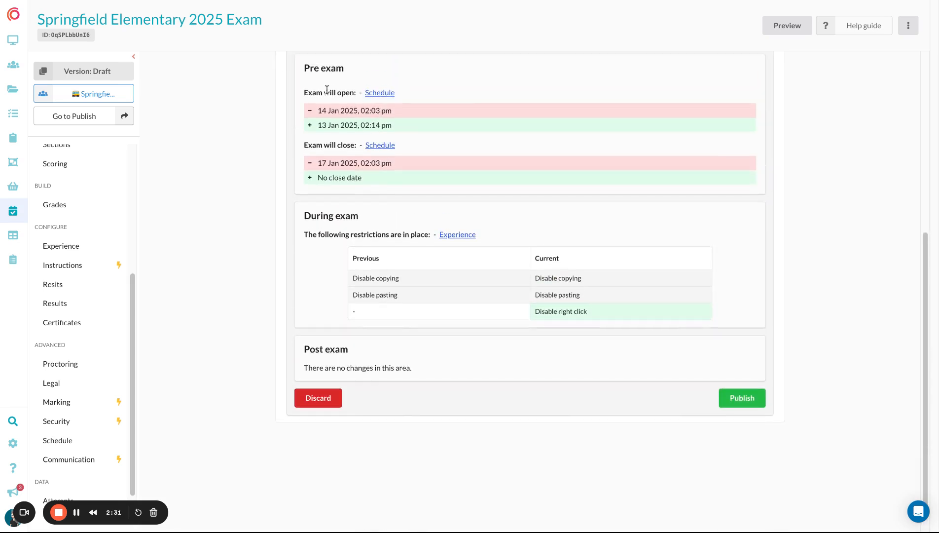
scroll(547, 275, "up", 1)
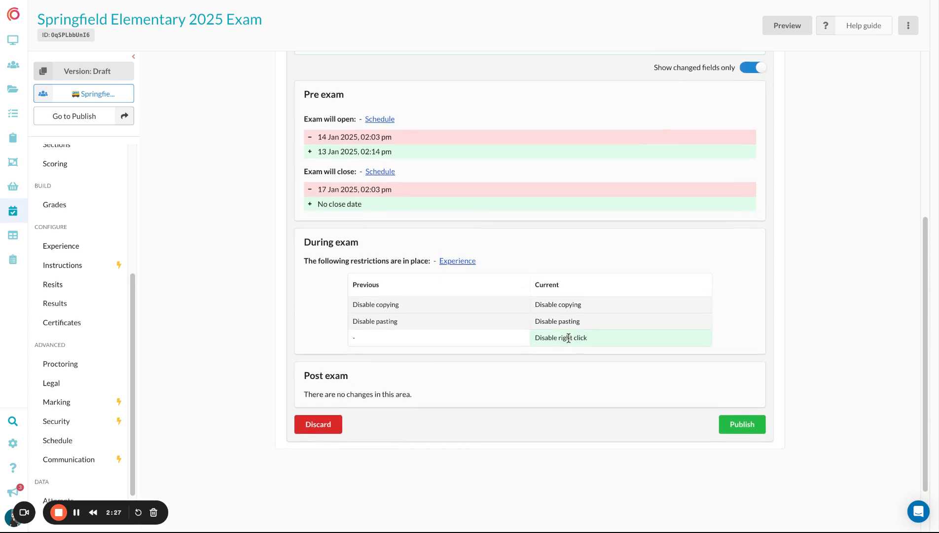
scroll(558, 326, "up", 1)
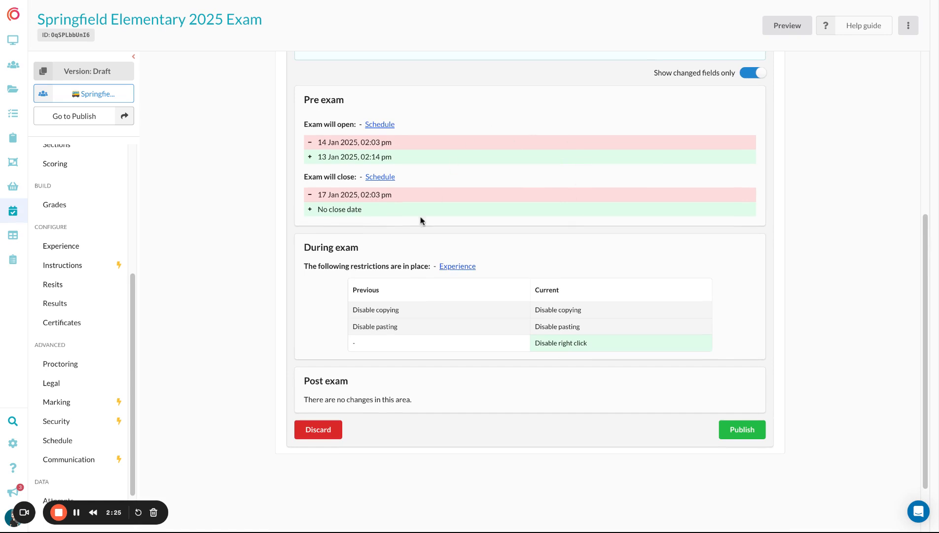
Step: Switch off Show changed fields only to review all draft settings, then switch it back on
left_click(753, 73)
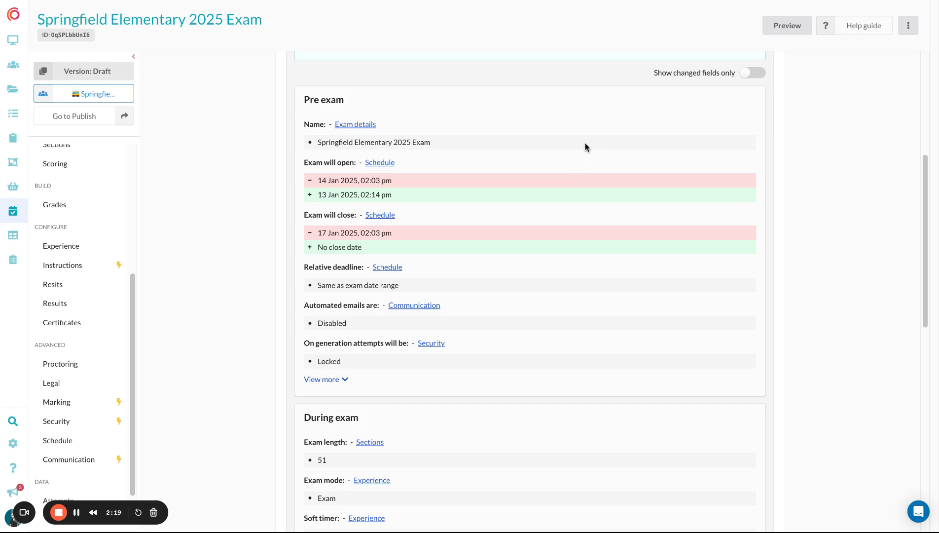
scroll(490, 216, "down", 6)
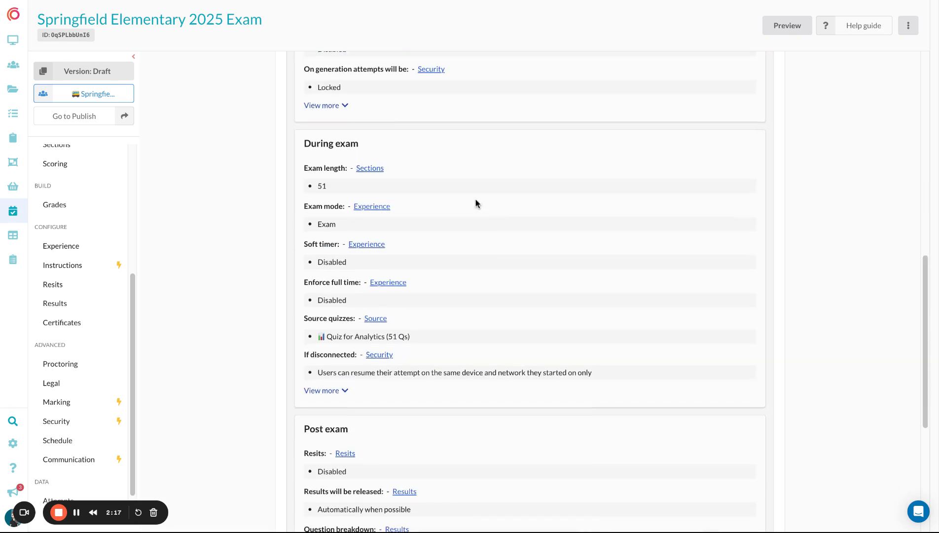
scroll(459, 203, "down", 1)
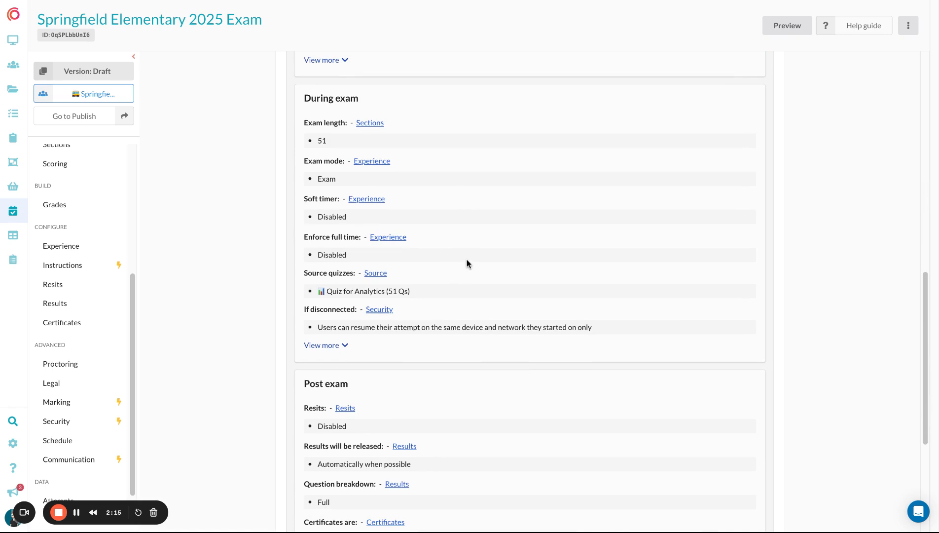
scroll(467, 259, "up", 9)
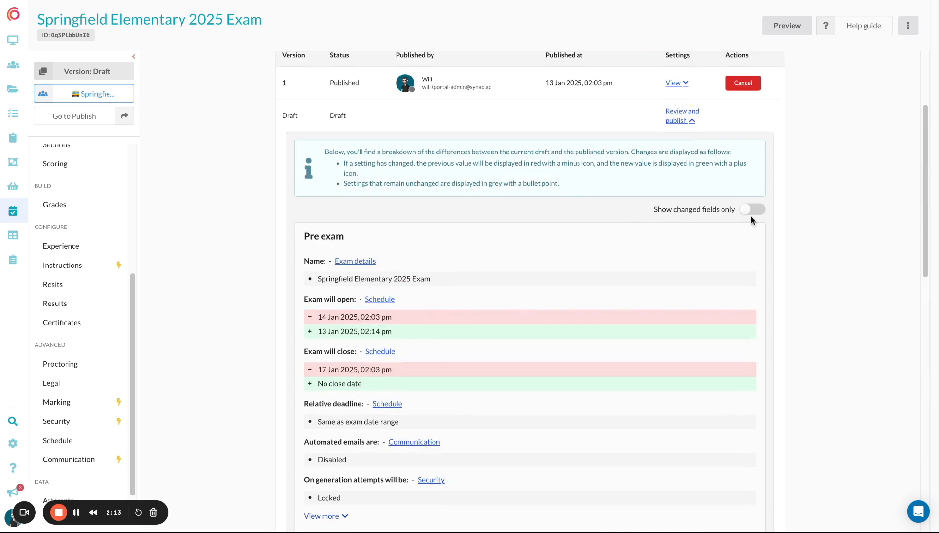
left_click(751, 211)
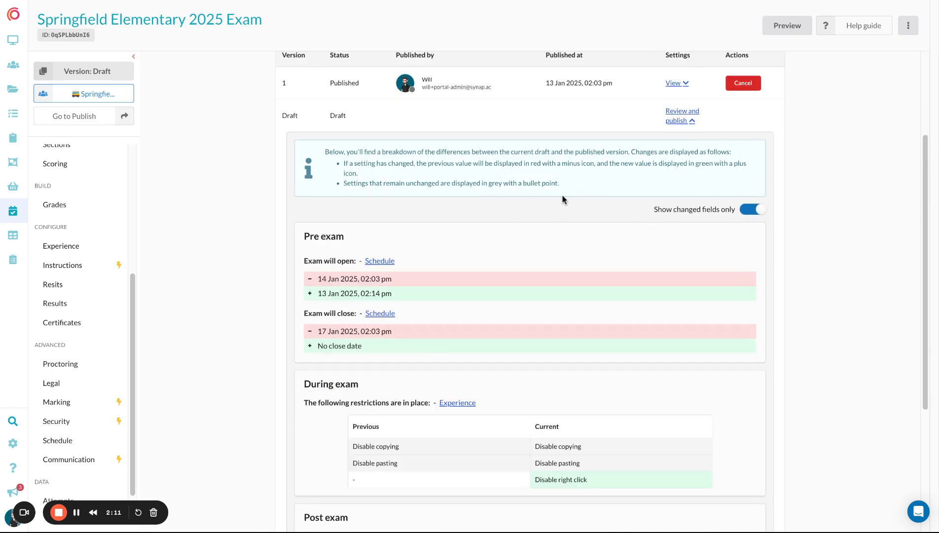
Step: Publish the draft version of the exam and confirm
scroll(562, 201, "down", 4)
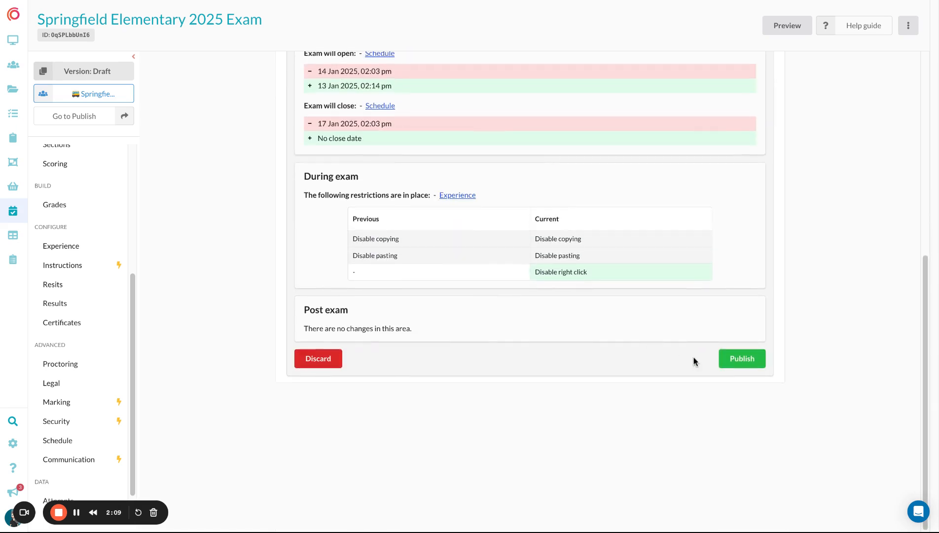
left_click(743, 359)
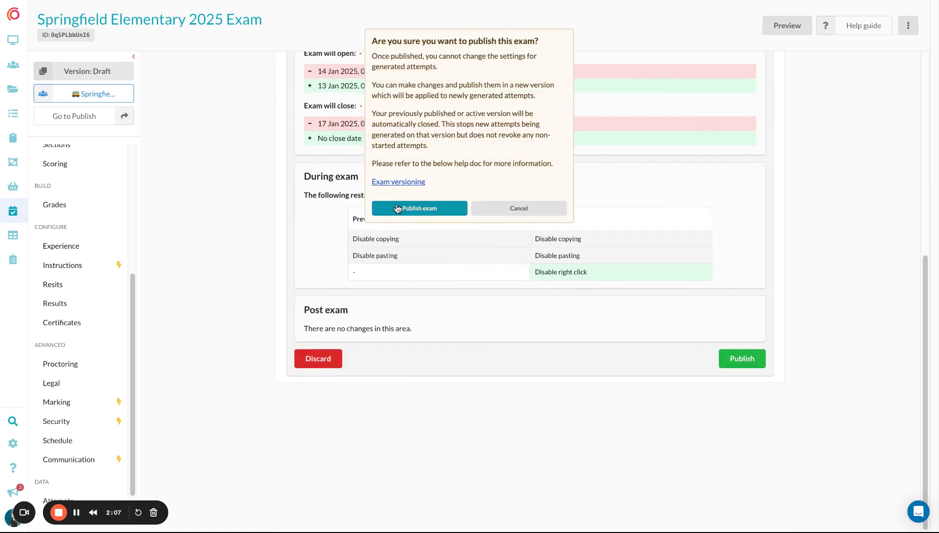
left_click(430, 209)
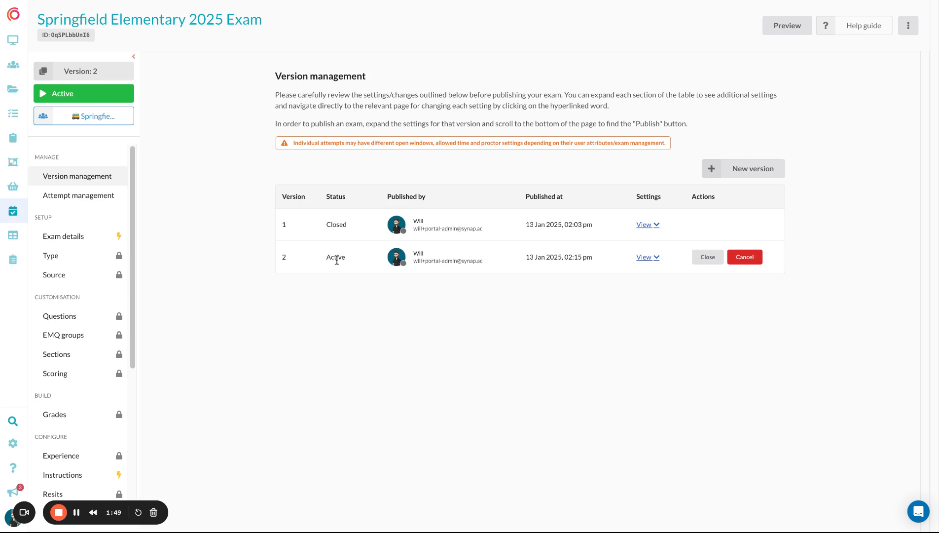
Step: Open attempt management, then add an existing user to the Springfield Elementary user group
left_click(88, 195)
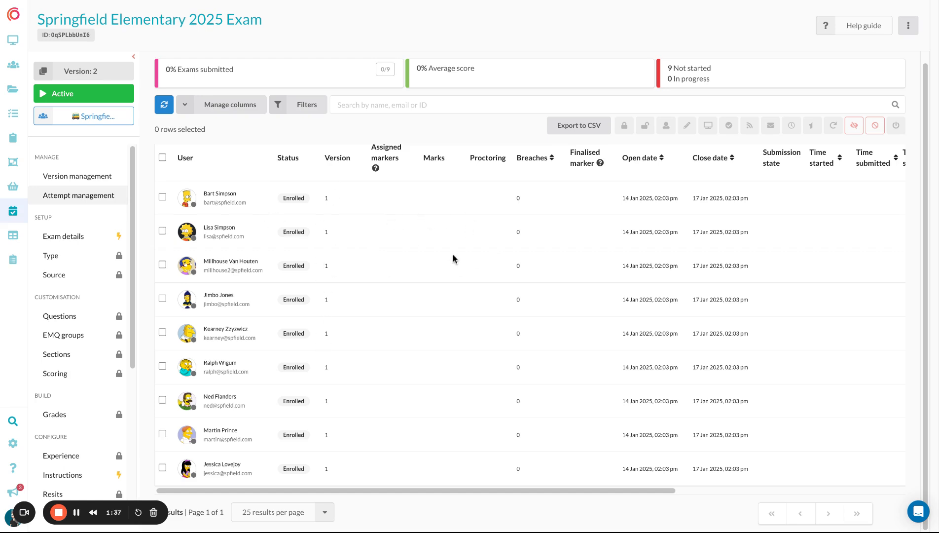
scroll(416, 220, "up", 1)
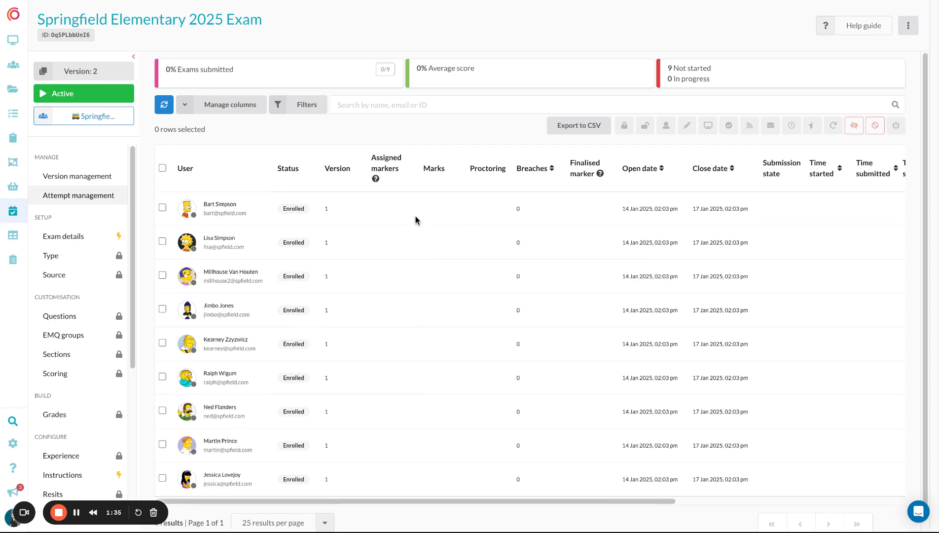
left_click(257, 1)
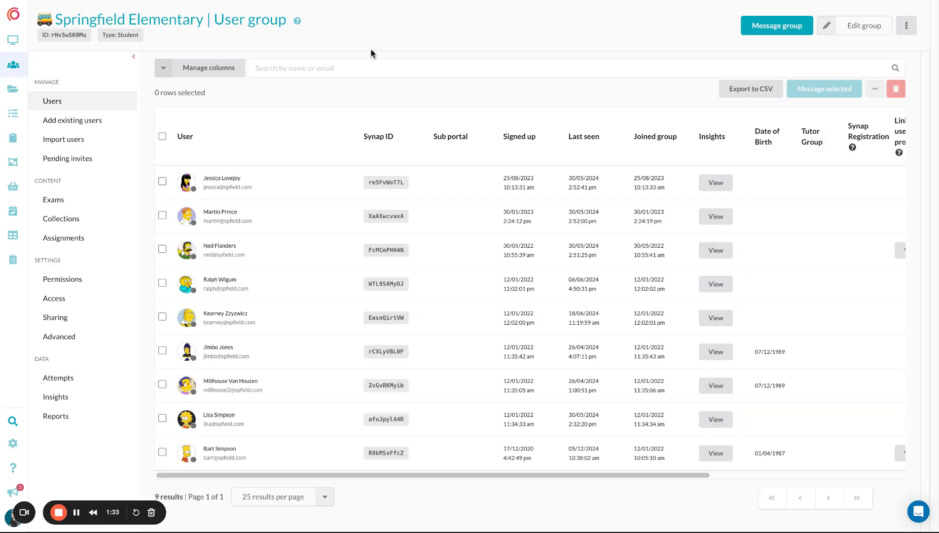
left_click(87, 123)
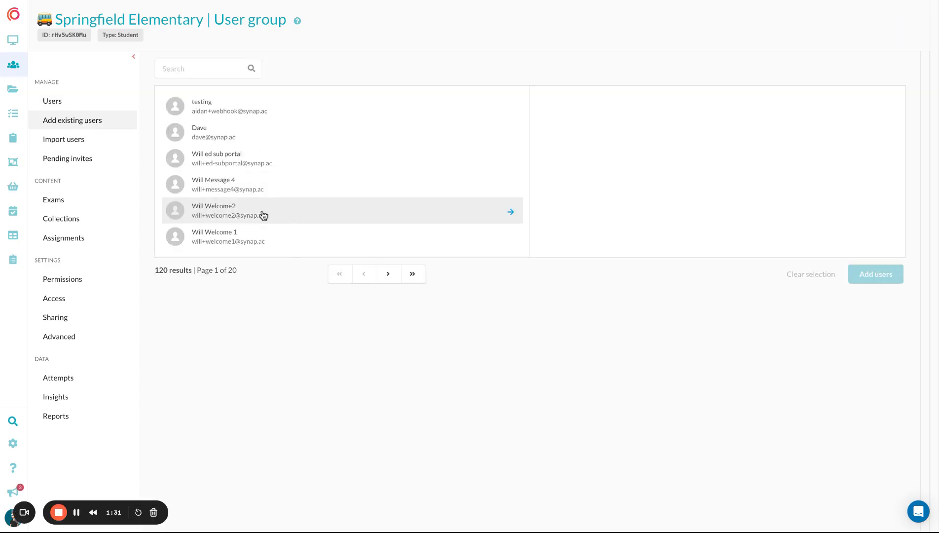
left_click(263, 214)
left_click(446, 70)
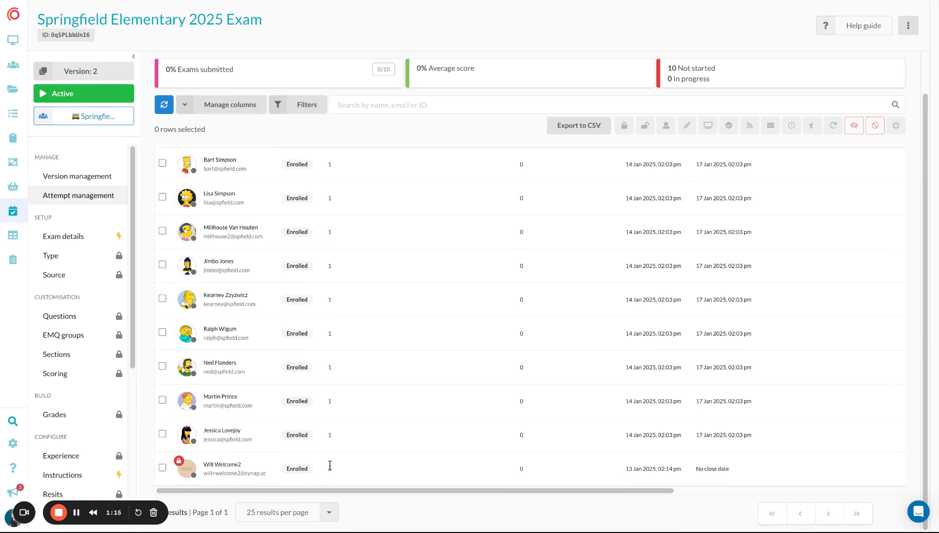
Step: Create a version 2 attempt for the last version-1 user in the attempt list
scroll(331, 472, "up", 2)
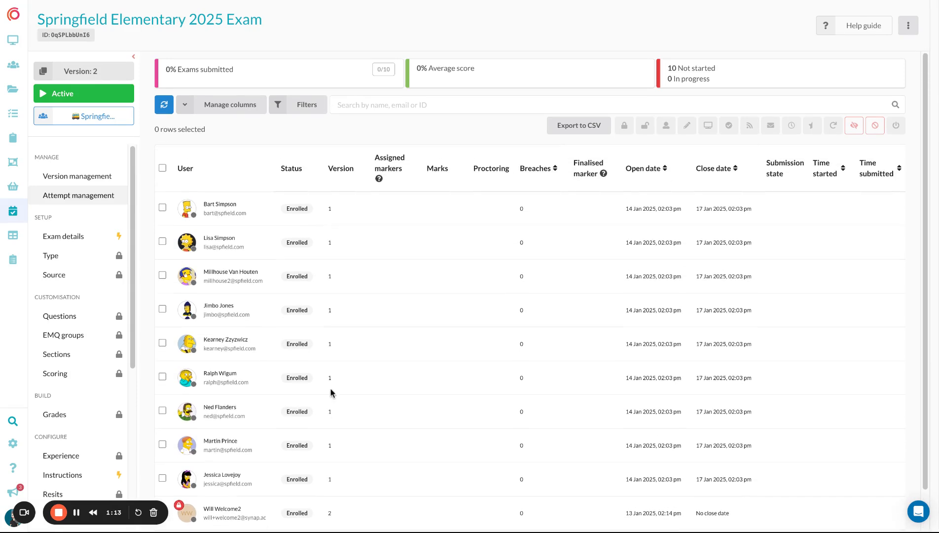
scroll(317, 323, "down", 2)
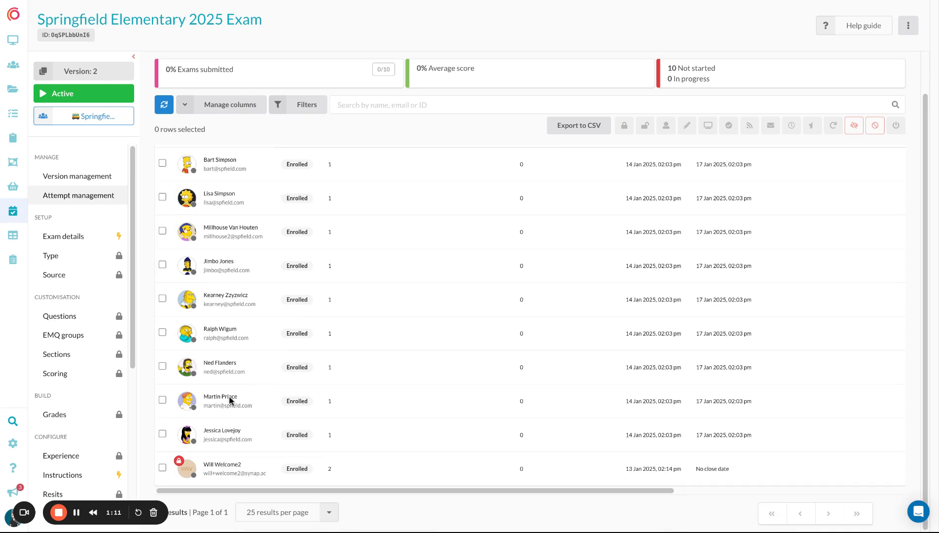
mouse_move(180, 464)
left_click(163, 434)
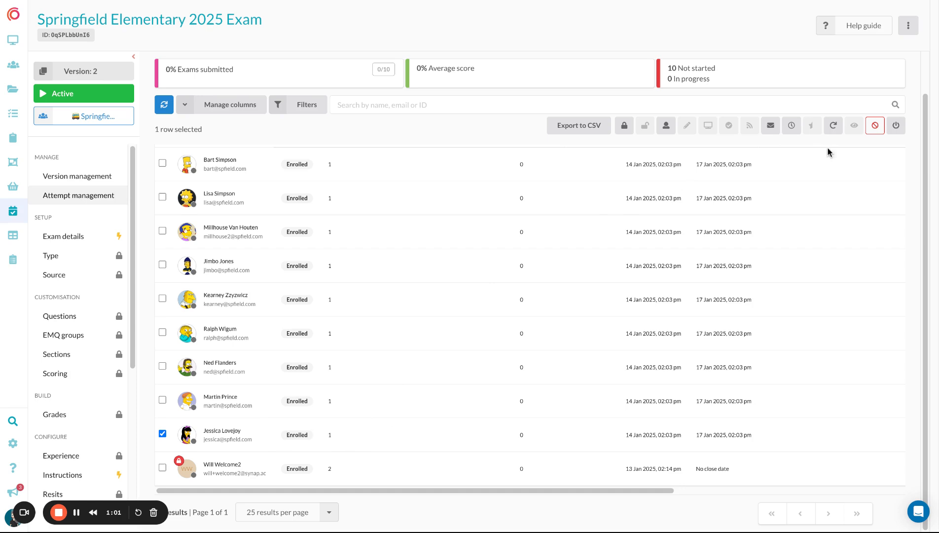
left_click(834, 127)
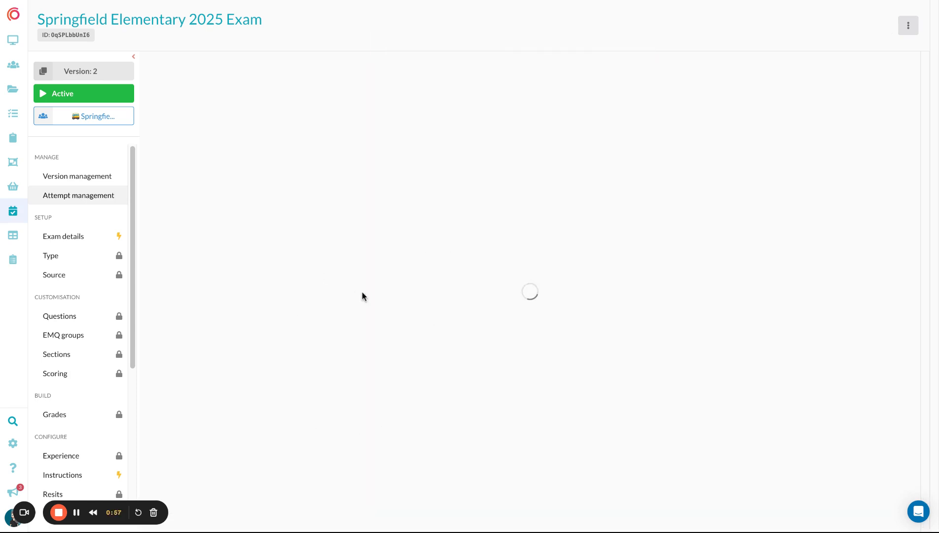
Step: Select all attempts except the two on version 2, leaving only the version-1 attempts selected
scroll(389, 350, "down", 2)
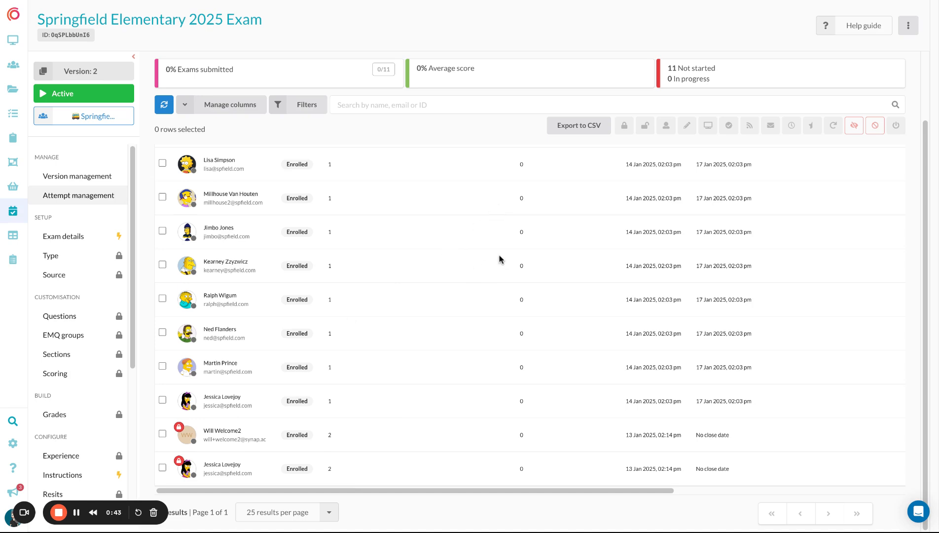
scroll(462, 256, "up", 2)
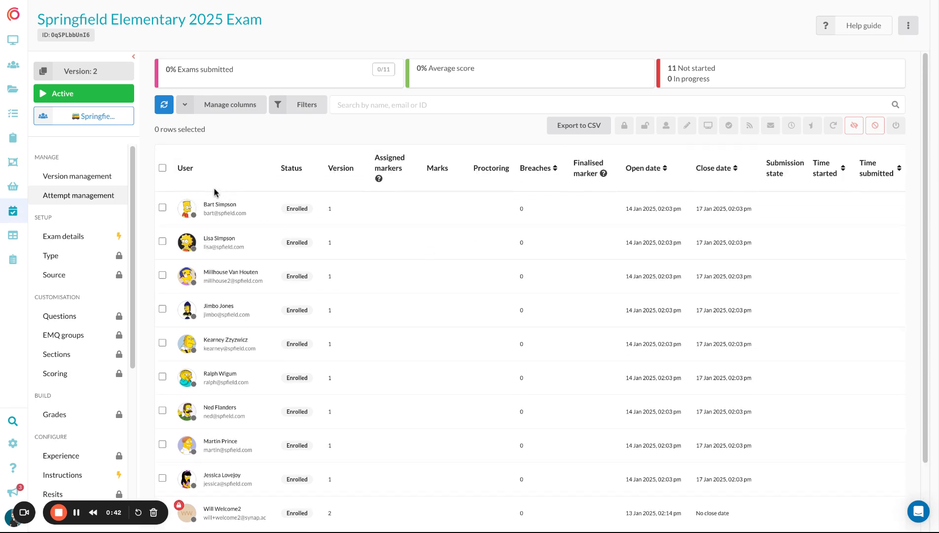
left_click(162, 168)
scroll(217, 267, "down", 2)
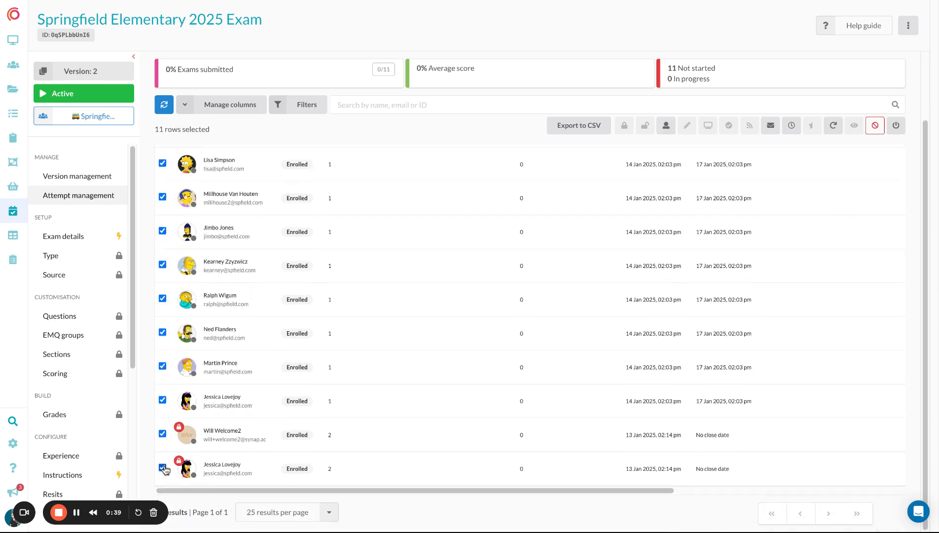
left_click(162, 467)
left_click(163, 433)
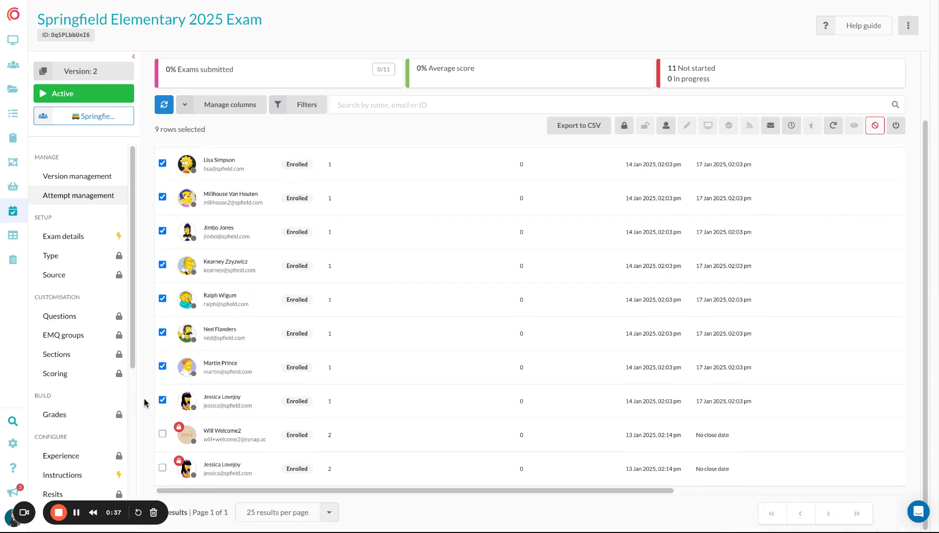